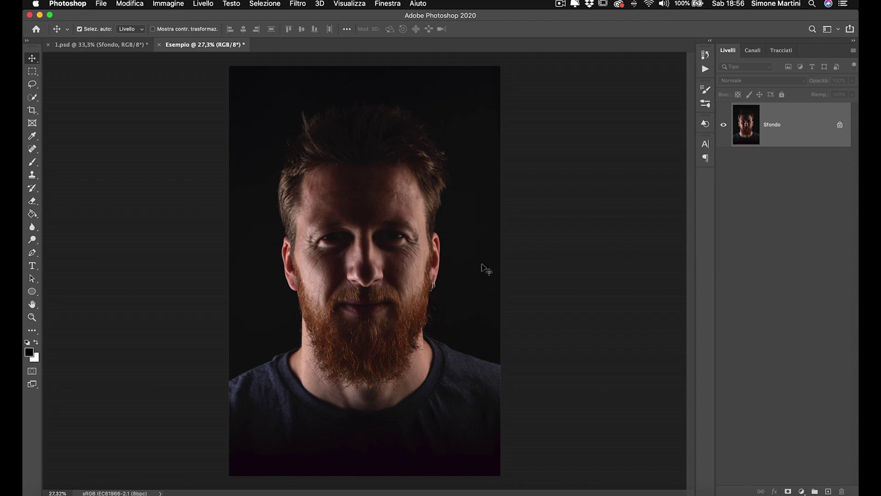
# Bring up the adjustment and fill layer list for the Esempio portrait's Sfondo layer.
pyautogui.click(801, 491)
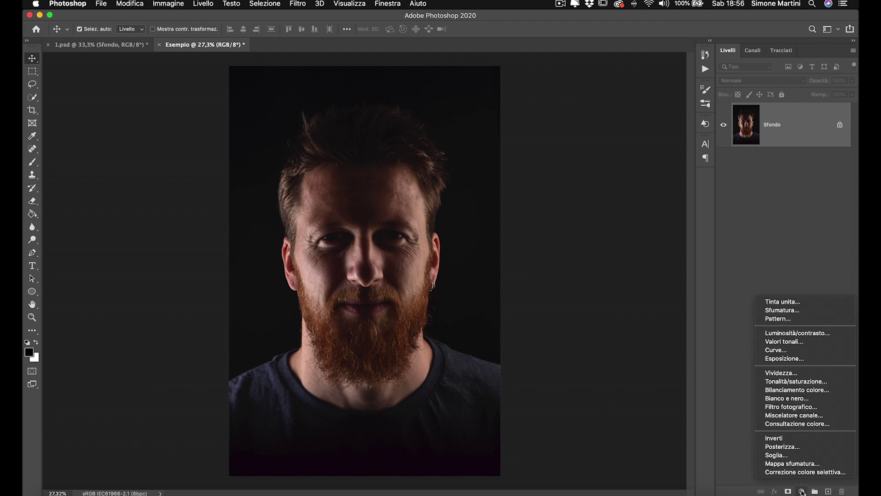
# Add a Valori tonali 1 Levels layer above Sfondo with midtones at 0.91.
pyautogui.click(780, 342)
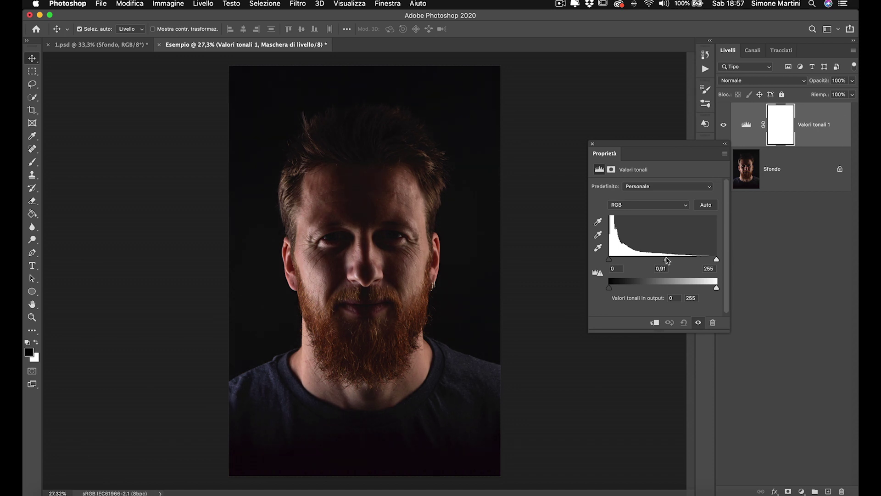
pyautogui.click(723, 125)
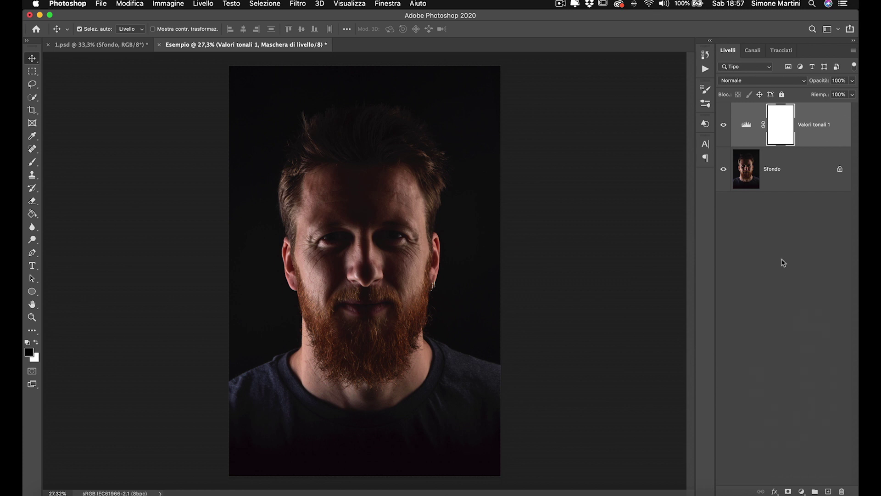
pyautogui.click(802, 491)
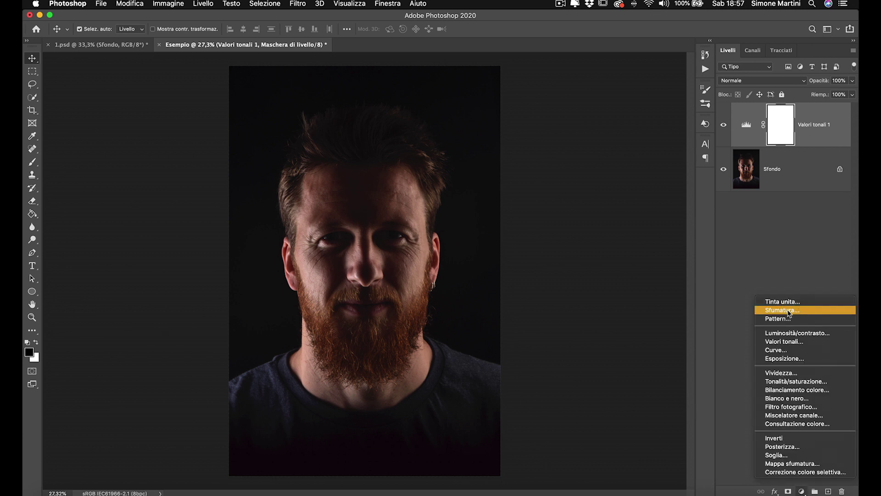
# Add a linear Riempimento sfumatura gradient fill and edit its Da colore a trasparente gradient.
pyautogui.click(789, 311)
pyautogui.click(520, 255)
pyautogui.click(520, 253)
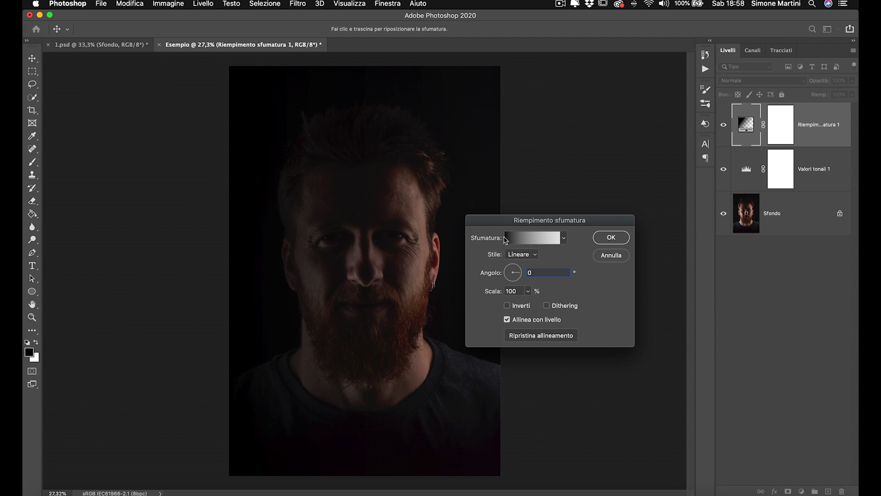
pyautogui.click(549, 239)
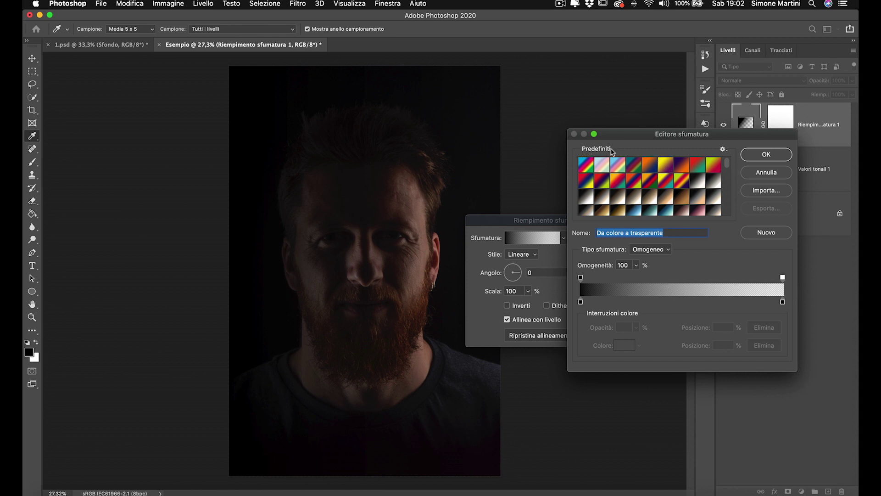
# Set the gradient's right colour stop to position 0, giving cyan 00daf4 fading to transparent.
pyautogui.scroll(-2, 654, 202)
pyautogui.scroll(-2, 654, 202)
pyautogui.scroll(-2, 653, 202)
pyautogui.scroll(-2, 654, 202)
pyautogui.scroll(-3, 654, 202)
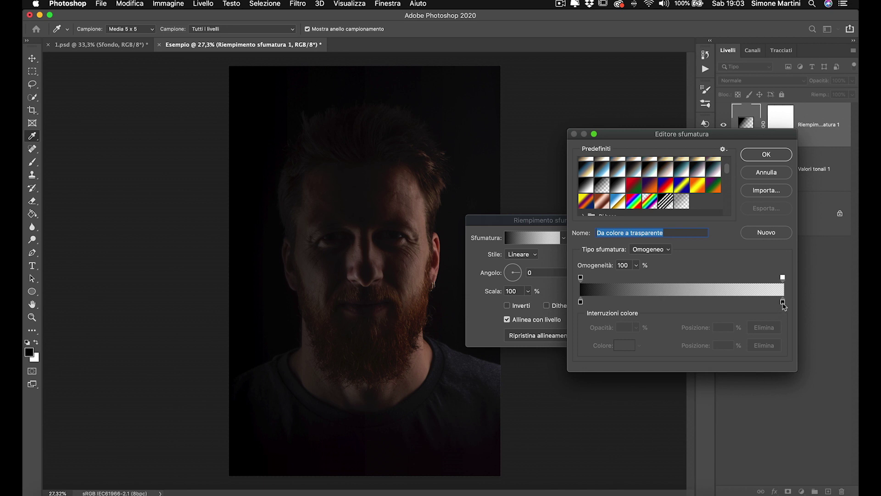
pyautogui.click(783, 303)
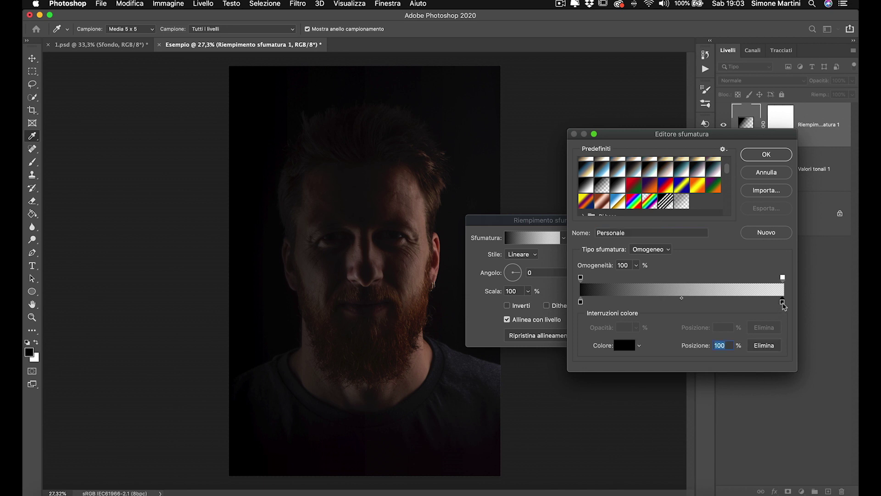
pyautogui.write('0')
pyautogui.click(624, 346)
pyautogui.moveTo(730, 294)
pyautogui.mouseDown()
pyautogui.moveTo(732, 216)
pyautogui.moveTo(726, 240)
pyautogui.mouseUp()
# Change the gradient colour stop to deep magenta #a30068.
pyautogui.click(715, 183)
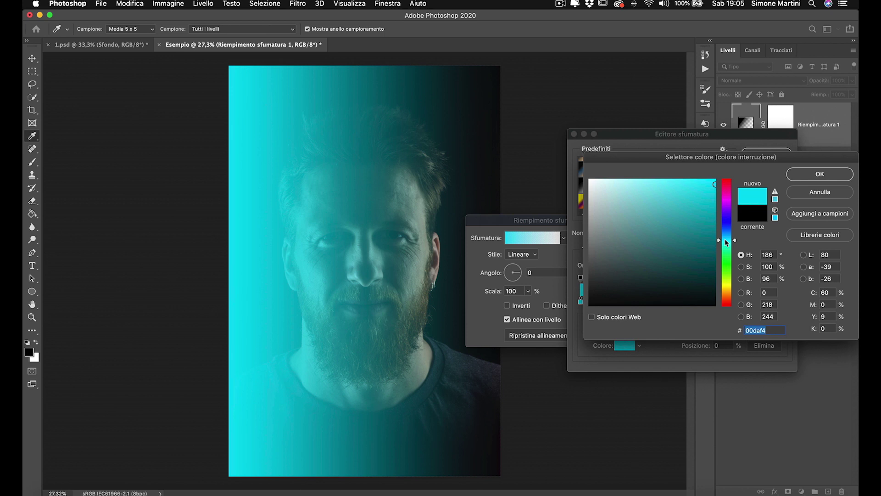
pyautogui.moveTo(725, 240)
pyautogui.mouseDown()
pyautogui.moveTo(732, 192)
pyautogui.moveTo(711, 171)
pyautogui.moveTo(715, 251)
pyautogui.moveTo(713, 224)
pyautogui.mouseUp()
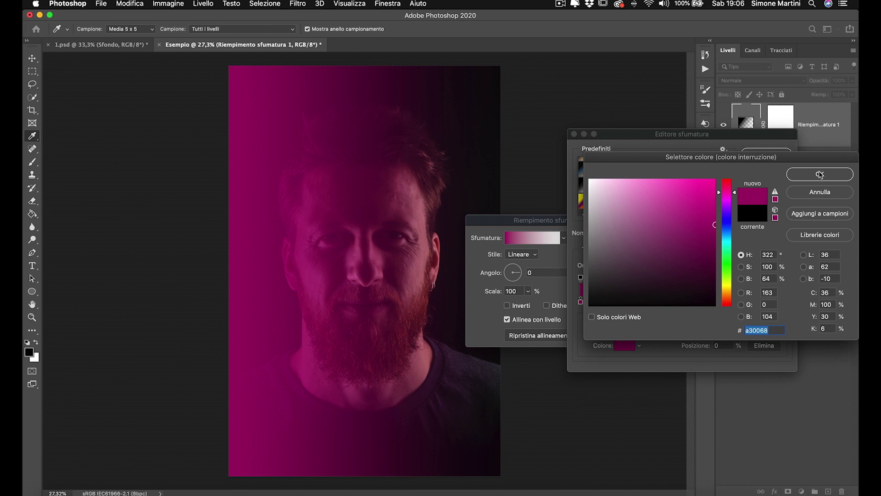
pyautogui.click(820, 174)
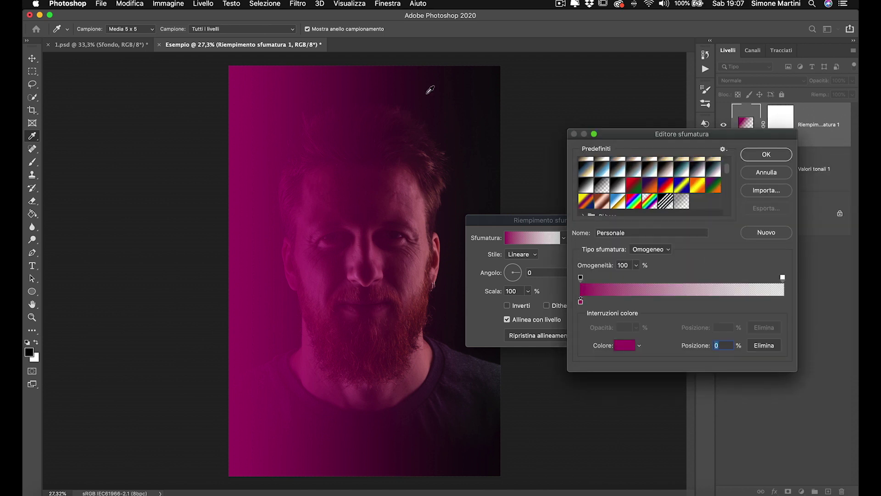
# Place the magenta gradient's opacity stops at 41% (100) and 55% (0) for a hard-edged band.
pyautogui.moveTo(518, 225); pyautogui.dragTo(566, 216)
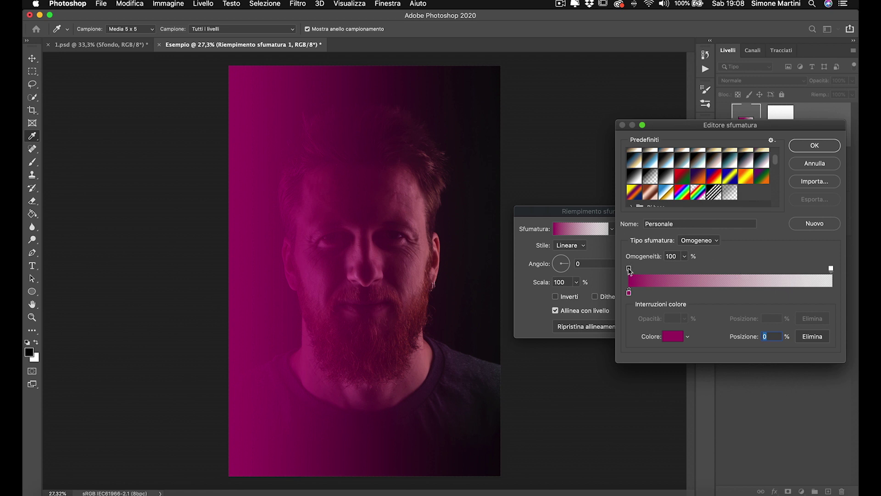
pyautogui.moveTo(629, 269); pyautogui.dragTo(698, 269)
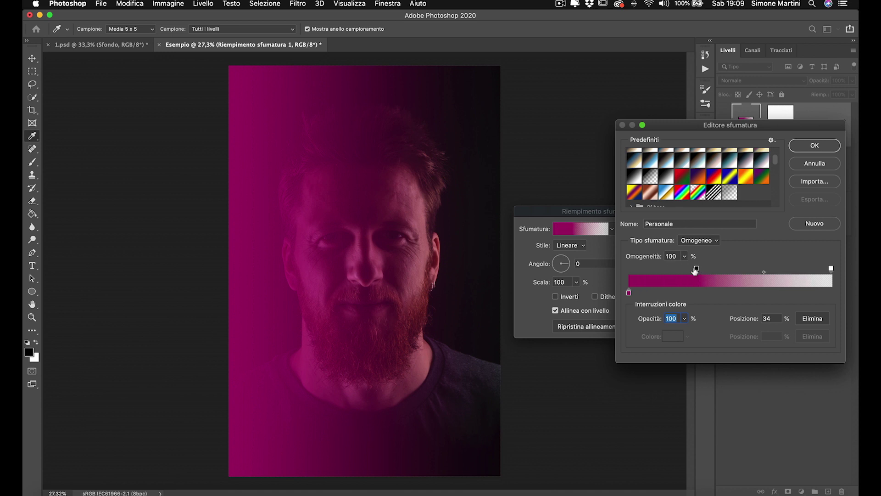
pyautogui.moveTo(831, 269); pyautogui.dragTo(737, 272)
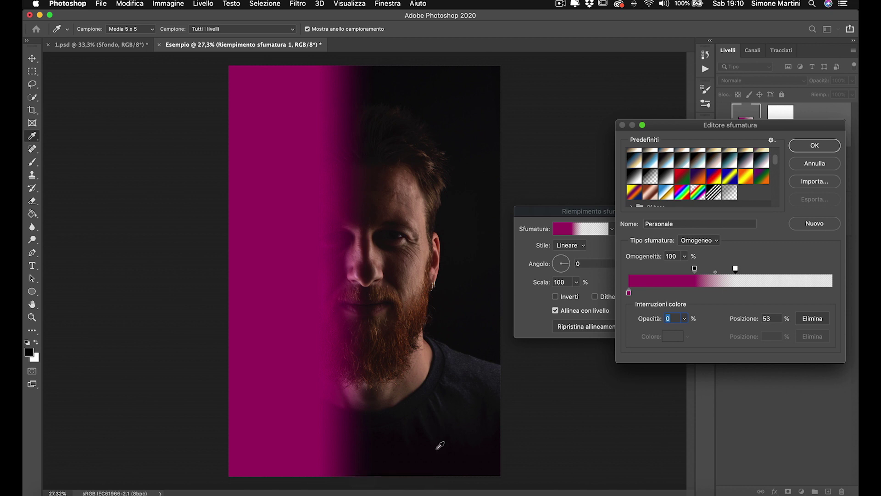
pyautogui.click(695, 268)
pyautogui.moveTo(695, 270); pyautogui.dragTo(711, 271)
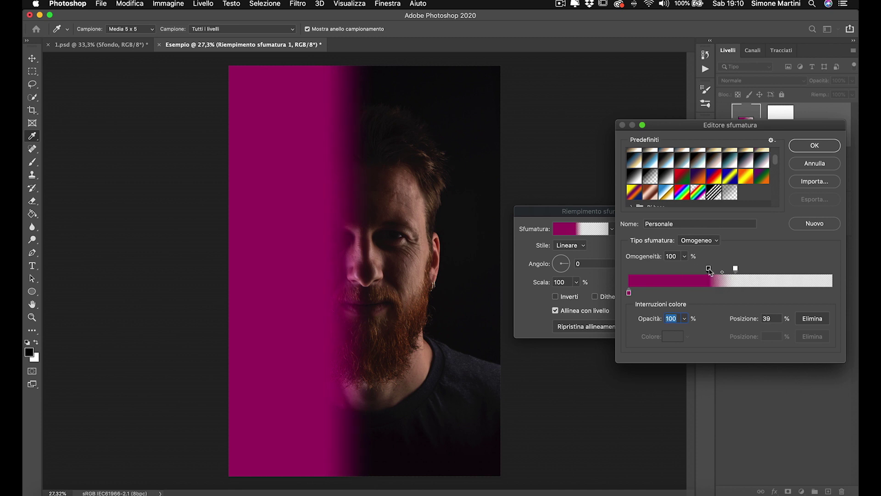
pyautogui.click(737, 269)
pyautogui.moveTo(739, 270); pyautogui.dragTo(740, 271)
pyautogui.click(712, 270)
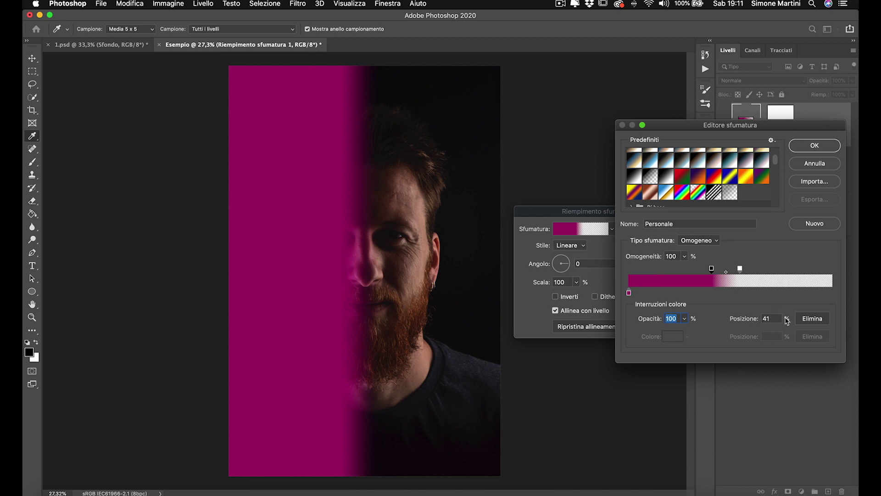
pyautogui.click(740, 269)
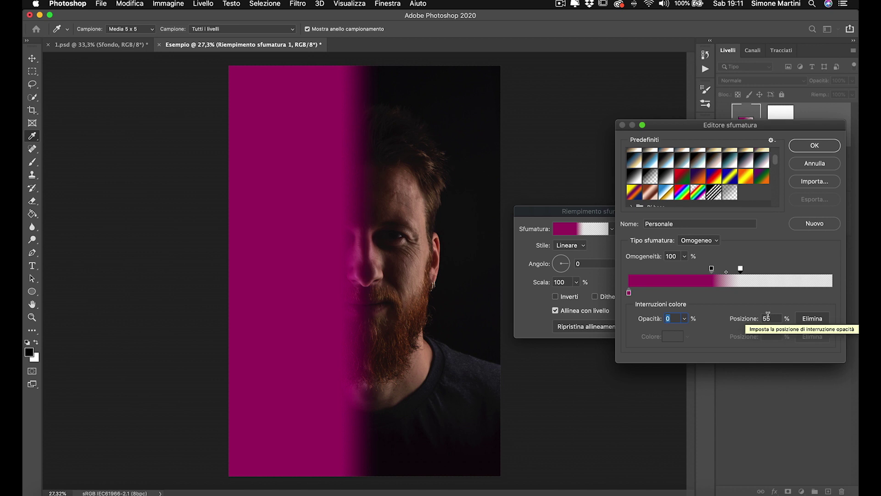
# Apply the magenta gradient fill and set its blend mode to Colore.
pyautogui.click(821, 146)
pyautogui.click(661, 226)
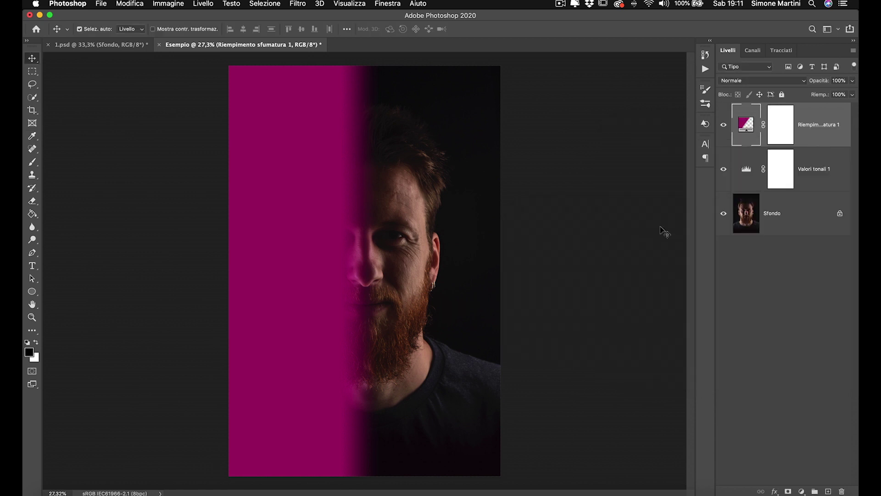
pyautogui.click(724, 125)
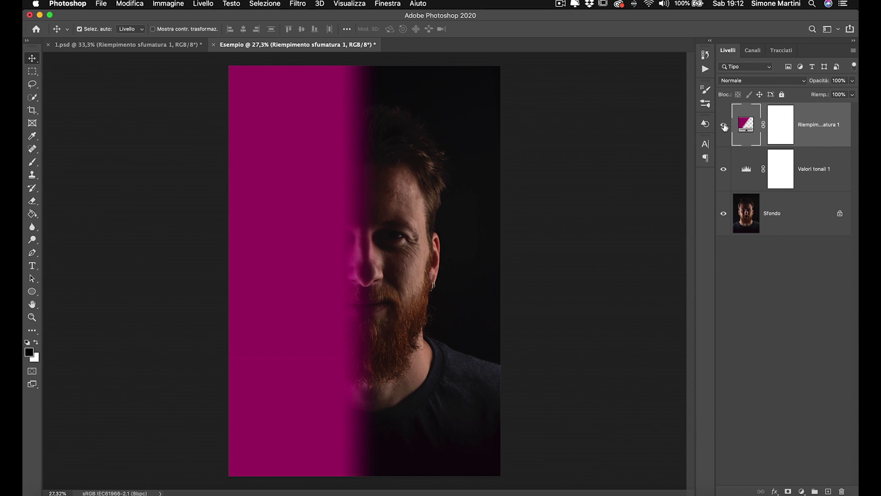
pyautogui.click(761, 81)
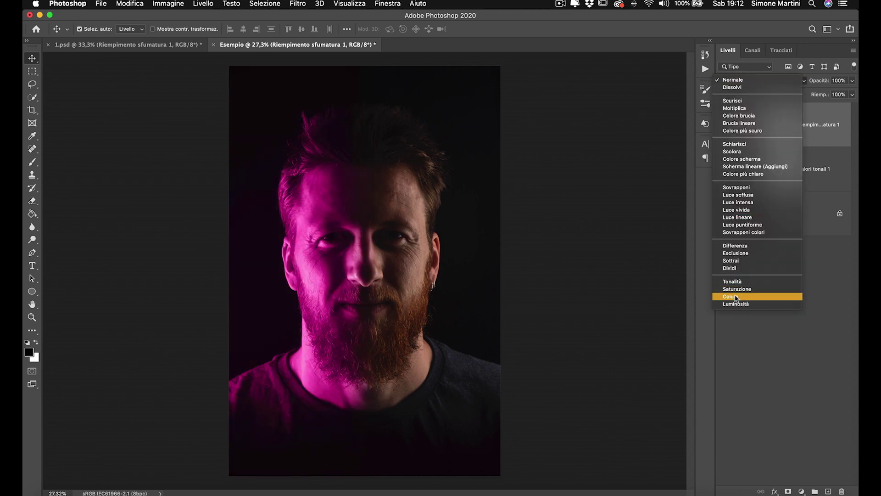
pyautogui.click(735, 297)
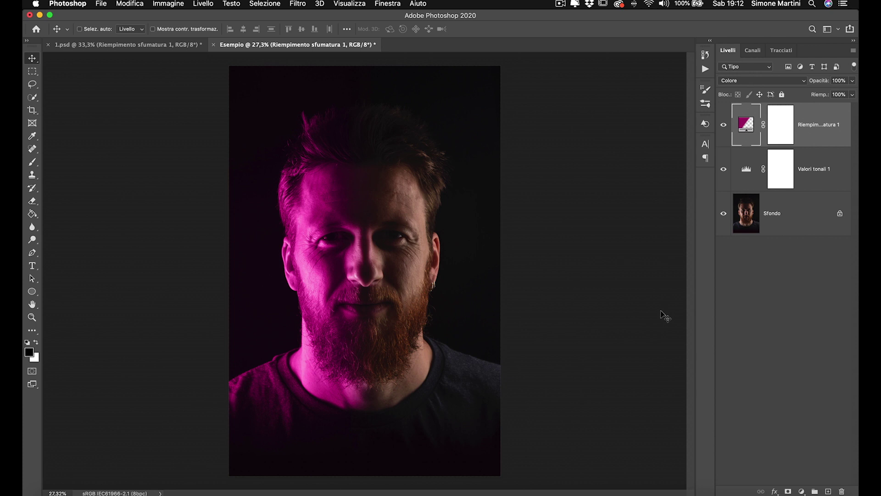
pyautogui.hotkey('ctrl', 'j')
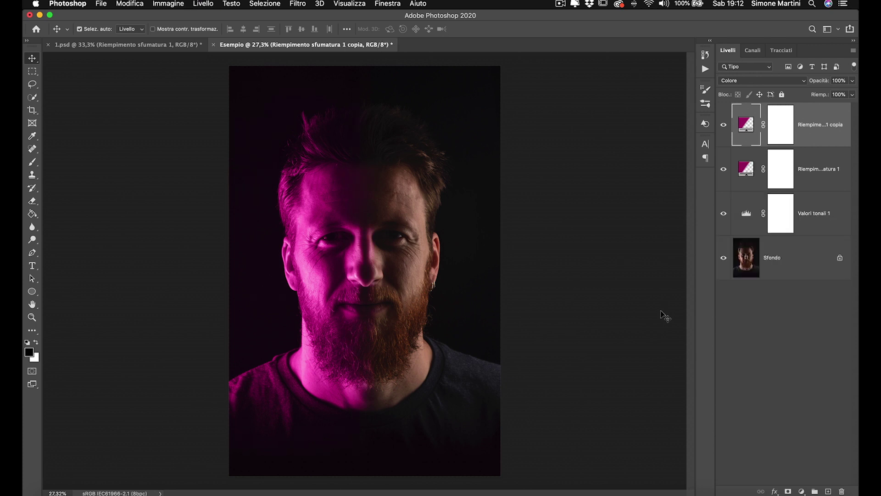
# Set the copied gradient fill's angle to -180° so magenta covers both sides.
pyautogui.doubleClick(746, 129)
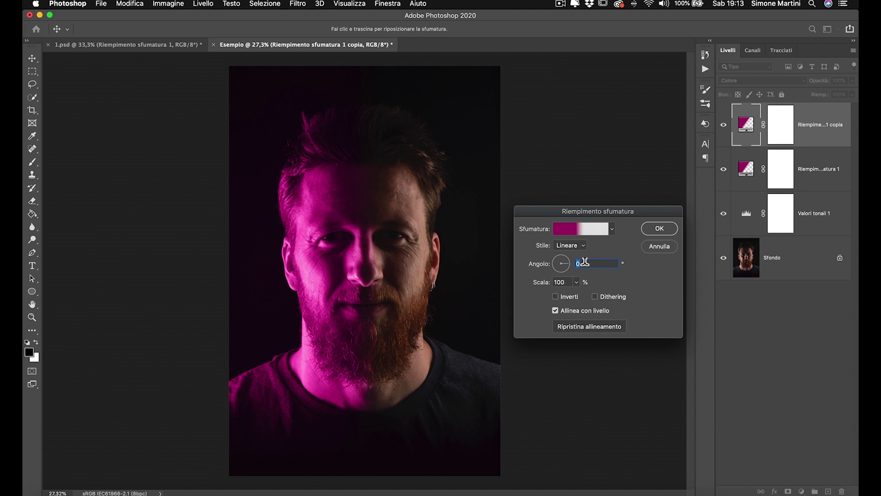
pyautogui.write('-')
pyautogui.write('180')
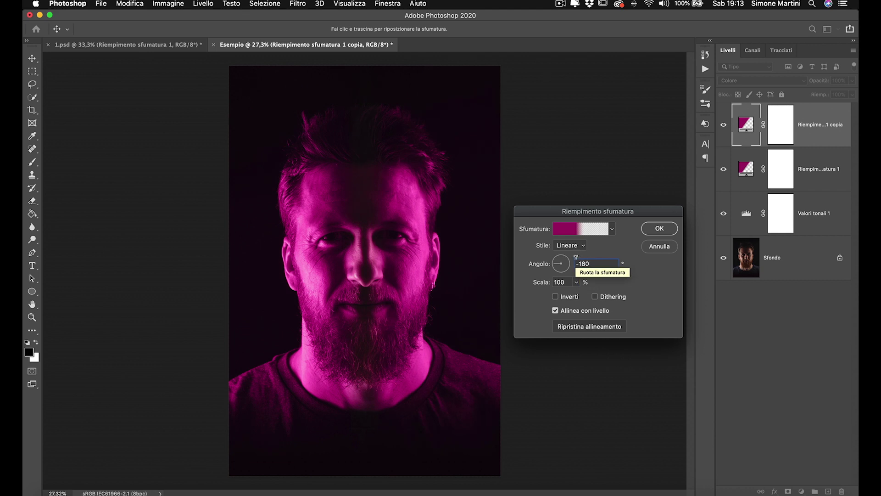
pyautogui.click(574, 231)
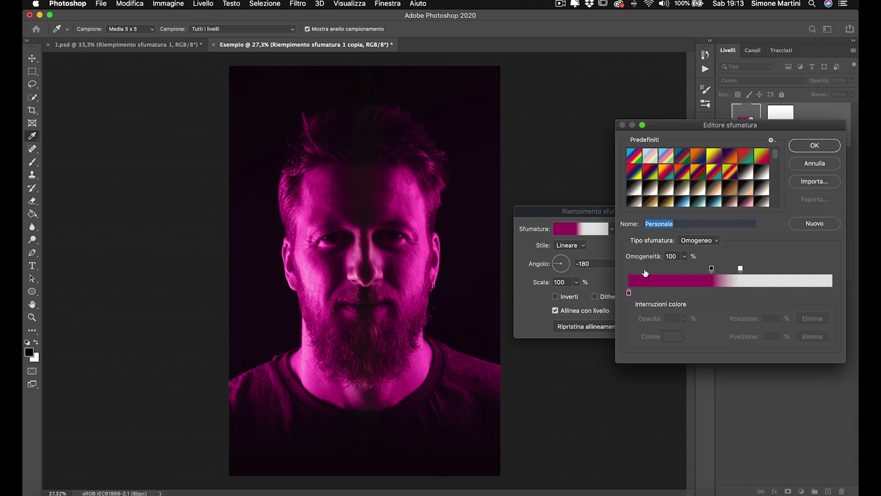
# Change the copy's gradient colour stop to a deeper blue-cyan, 0083b3.
pyautogui.click(628, 292)
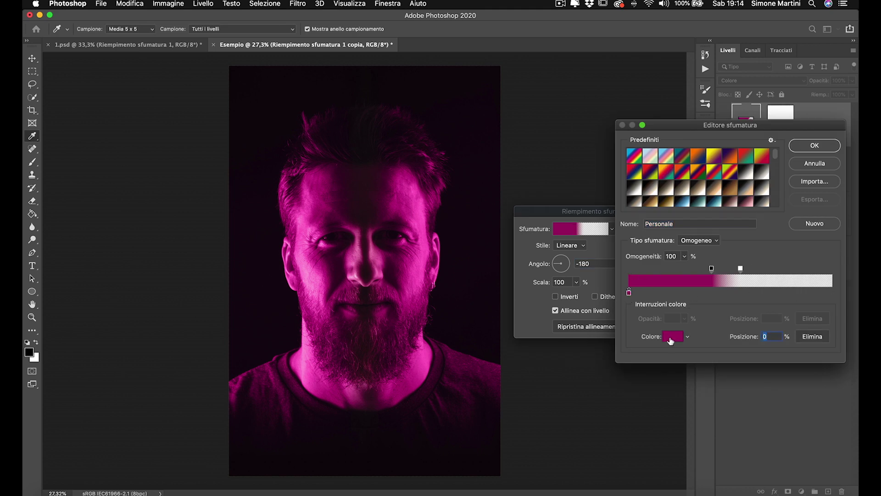
pyautogui.click(672, 340)
pyautogui.moveTo(728, 192); pyautogui.dragTo(730, 210)
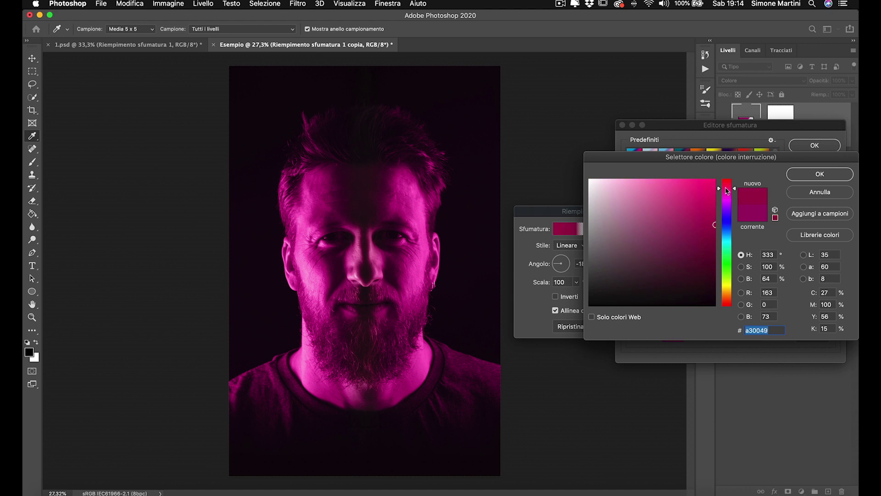
pyautogui.moveTo(731, 210)
pyautogui.mouseDown()
pyautogui.moveTo(732, 239)
pyautogui.moveTo(715, 180)
pyautogui.mouseUp()
pyautogui.click(719, 227)
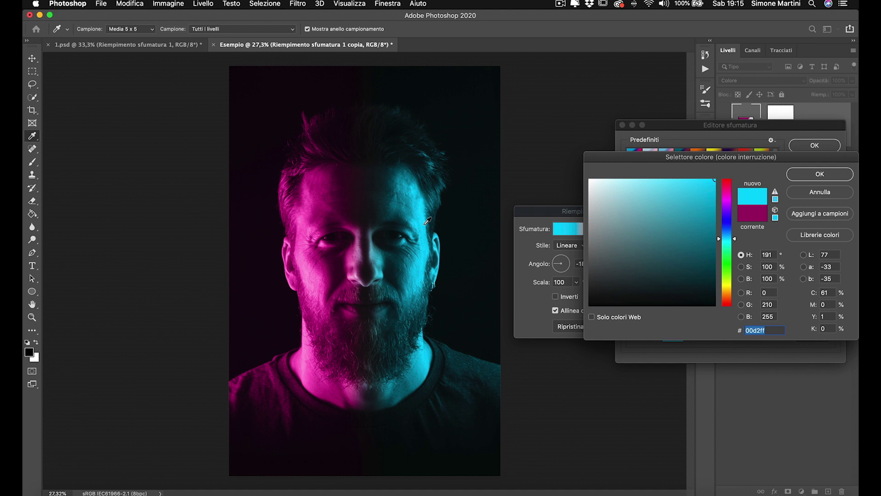
pyautogui.moveTo(714, 180); pyautogui.dragTo(721, 203)
pyautogui.moveTo(720, 203); pyautogui.dragTo(725, 223)
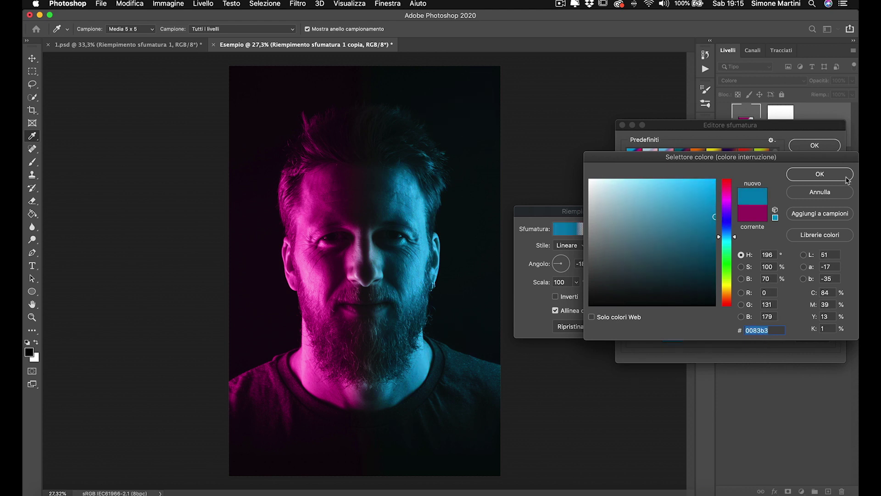
pyautogui.click(819, 174)
# Apply the cyan gradient fill and compare the photo with and without the colour layers.
pyautogui.click(811, 145)
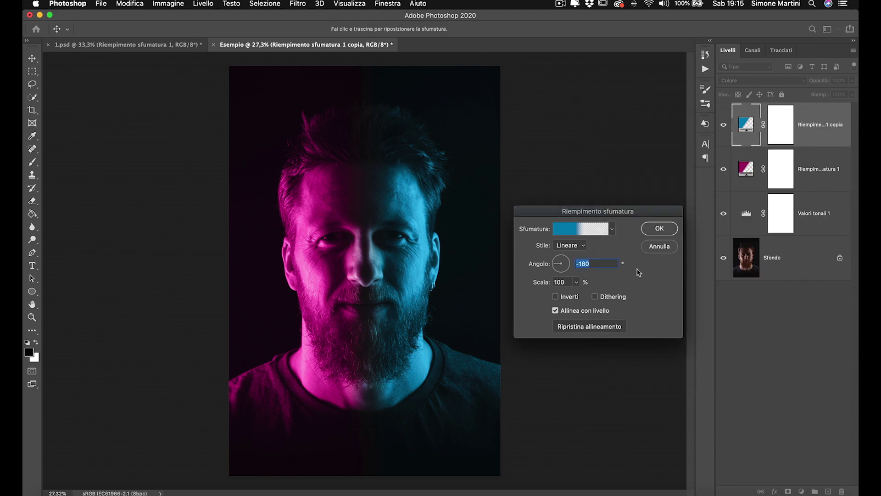
pyautogui.click(657, 233)
pyautogui.moveTo(723, 124)
pyautogui.mouseDown()
pyautogui.moveTo(723, 169)
pyautogui.moveTo(723, 124)
pyautogui.mouseUp()
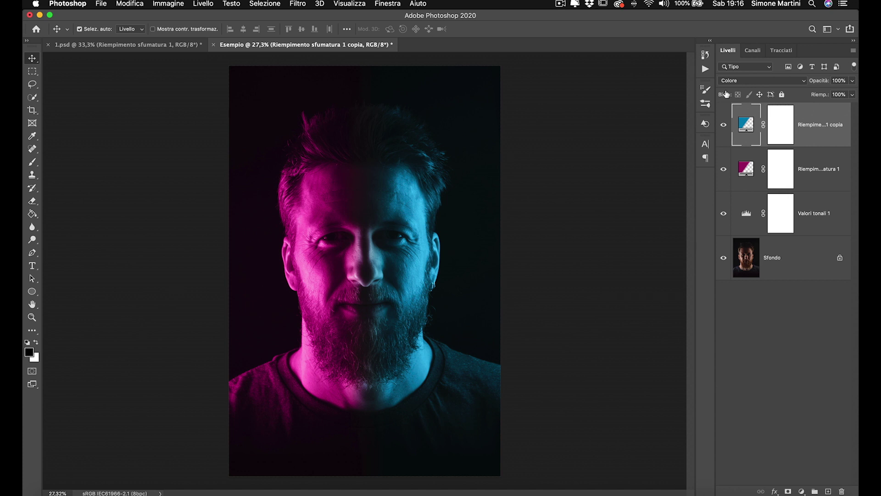
# Add Curve 1 with the black point nudged right and up to deepen shadows.
pyautogui.click(801, 491)
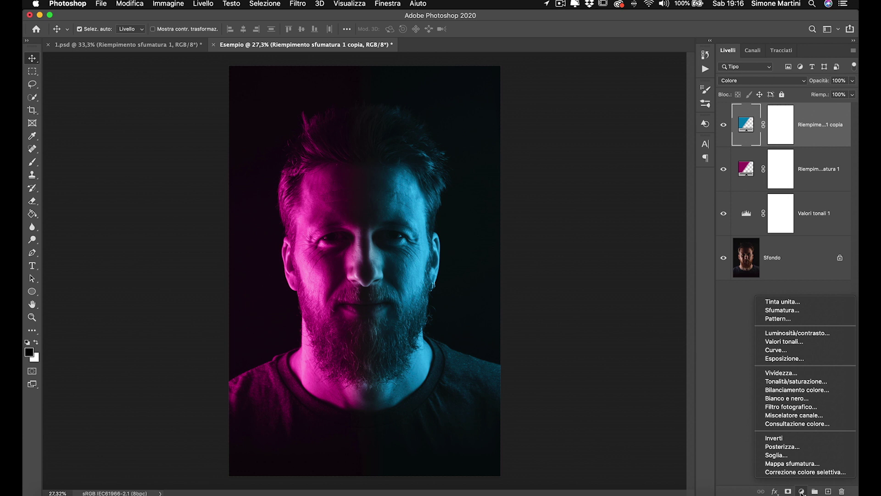
pyautogui.click(765, 351)
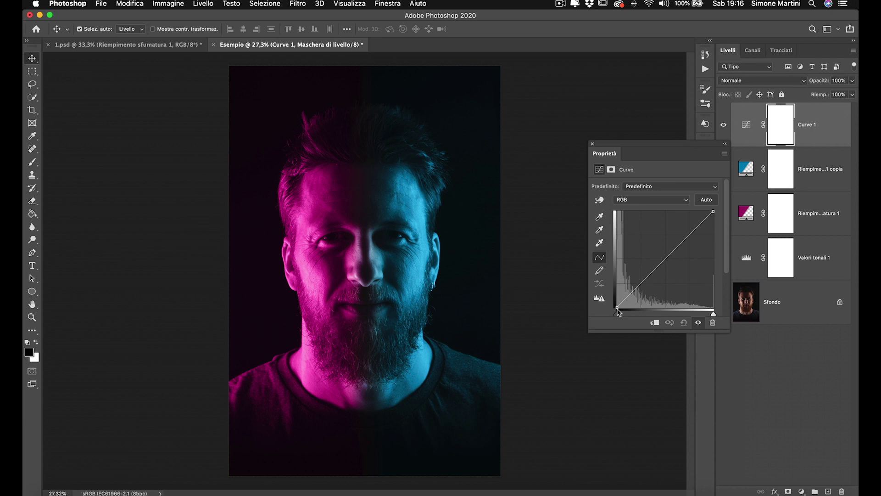
pyautogui.moveTo(616, 308); pyautogui.dragTo(619, 308)
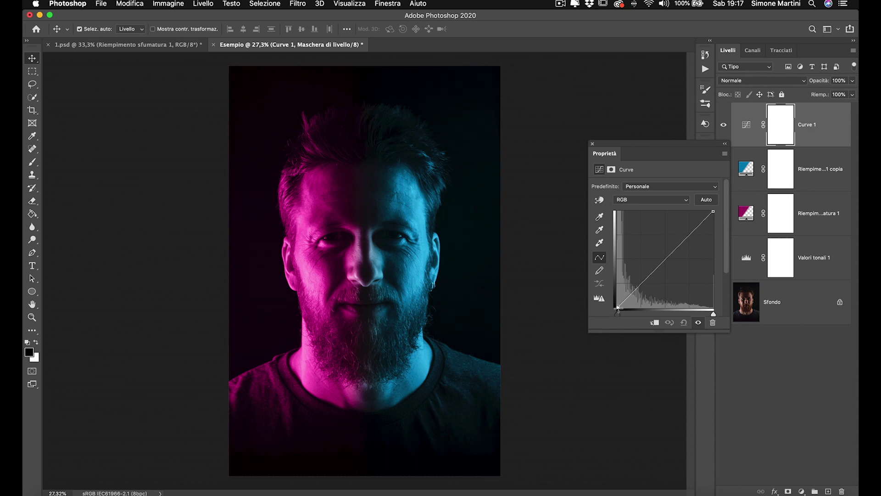
pyautogui.moveTo(617, 308); pyautogui.dragTo(619, 305)
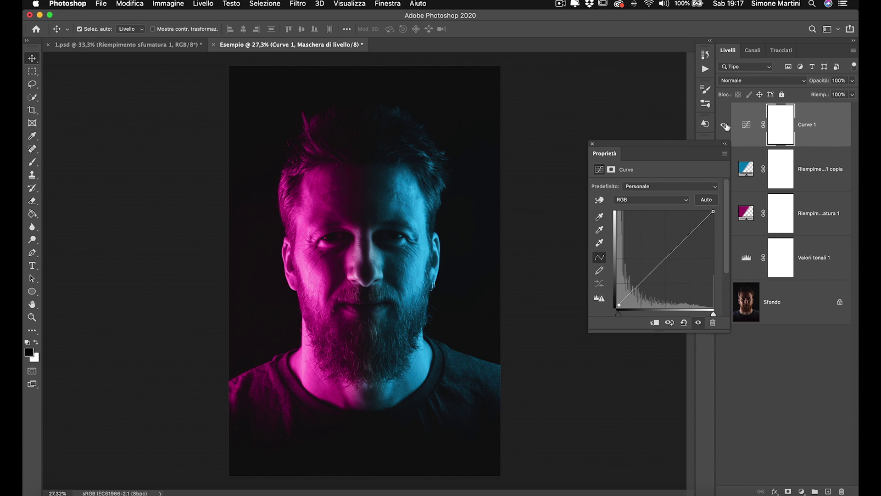
pyautogui.click(591, 143)
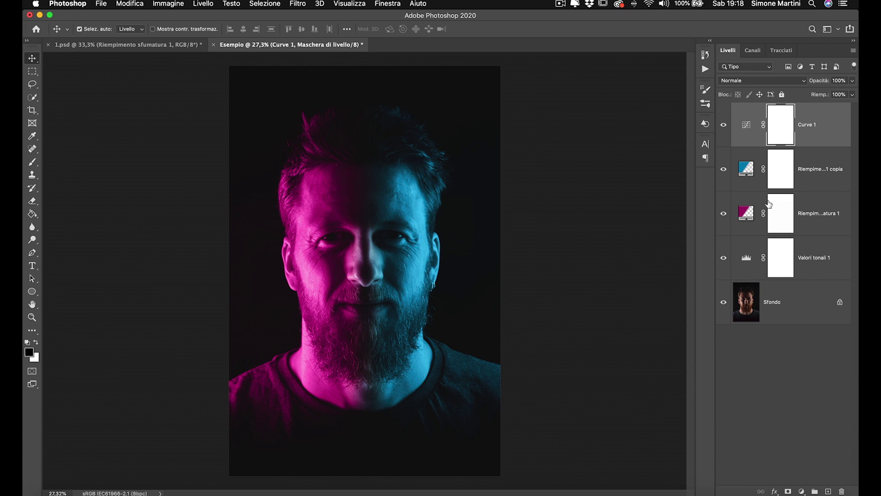
pyautogui.click(802, 491)
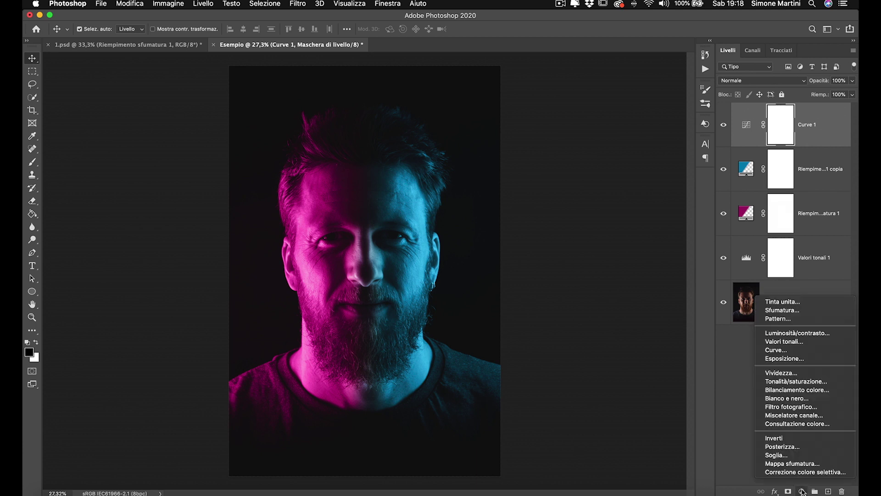
# Add a Selective Color layer with Cyans set to Cyan +30, Yellow -22, Black -33.
pyautogui.click(806, 473)
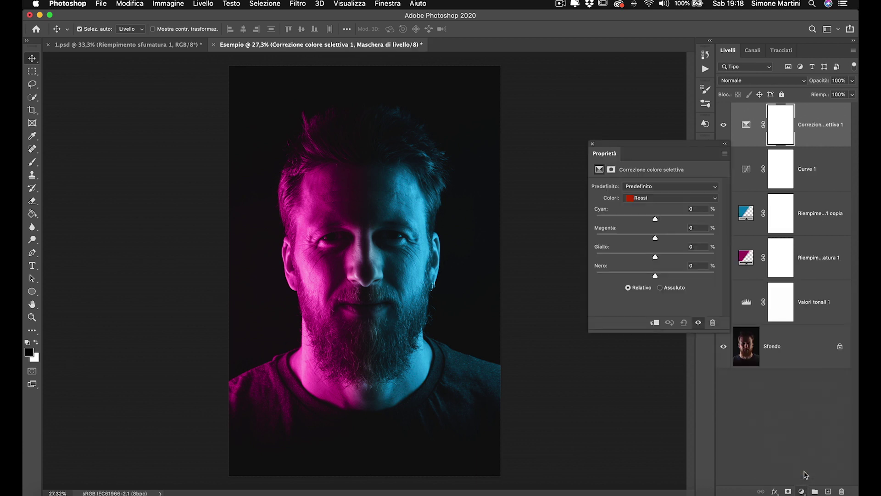
pyautogui.click(660, 199)
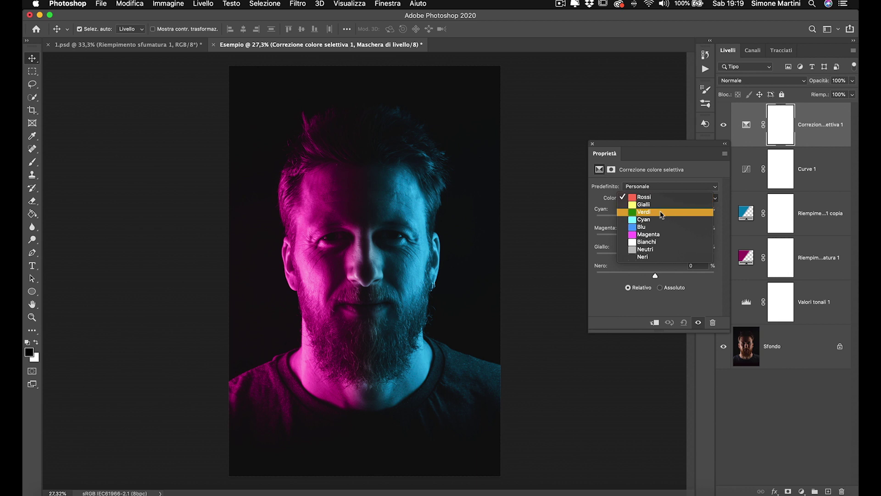
pyautogui.click(662, 220)
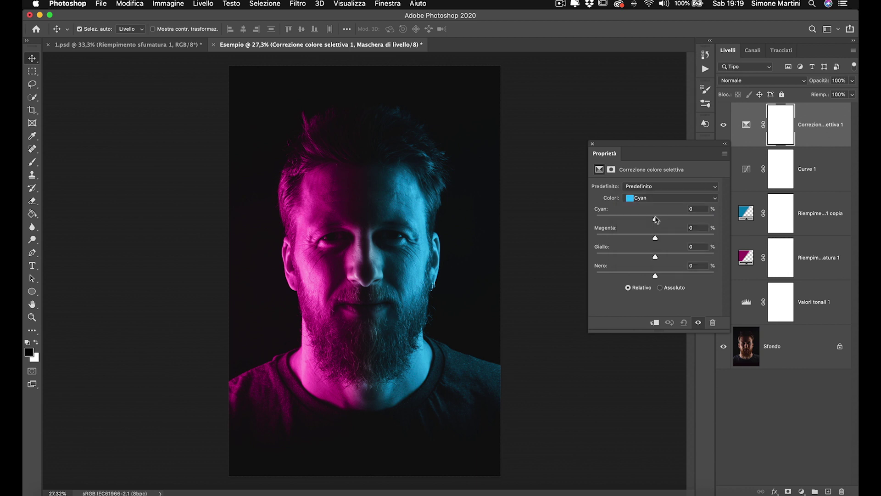
pyautogui.moveTo(655, 218); pyautogui.dragTo(673, 221)
pyautogui.moveTo(655, 257); pyautogui.dragTo(646, 259)
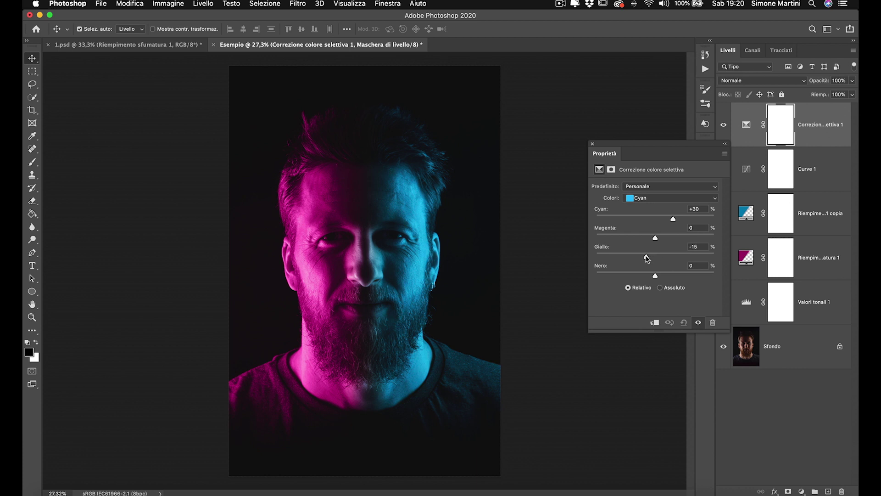
pyautogui.moveTo(645, 258); pyautogui.dragTo(644, 259)
pyautogui.moveTo(655, 276); pyautogui.dragTo(636, 276)
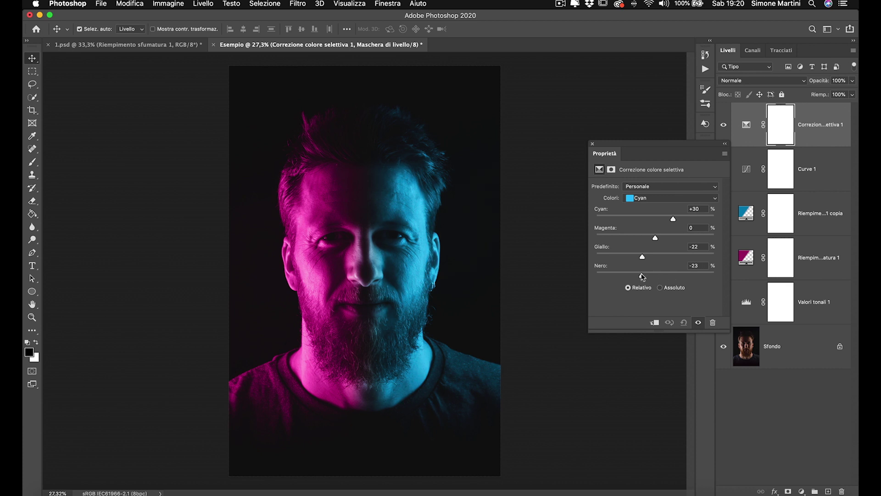
pyautogui.click(724, 125)
# Set Selective Color Magentas to Cyan -13, Magenta +11, Yellow -22, Black +17, then close Properties.
pyautogui.click(670, 197)
pyautogui.click(656, 210)
pyautogui.moveTo(655, 219); pyautogui.dragTo(648, 223)
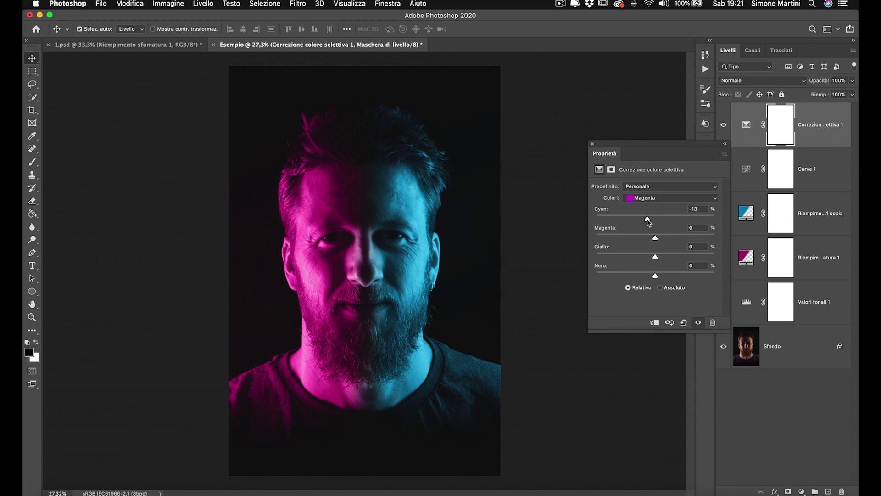
pyautogui.moveTo(655, 238)
pyautogui.mouseDown()
pyautogui.moveTo(664, 238)
pyautogui.moveTo(650, 260)
pyautogui.mouseUp()
pyautogui.moveTo(654, 275)
pyautogui.mouseDown()
pyautogui.moveTo(665, 274)
pyautogui.moveTo(642, 257)
pyautogui.moveTo(666, 276)
pyautogui.mouseUp()
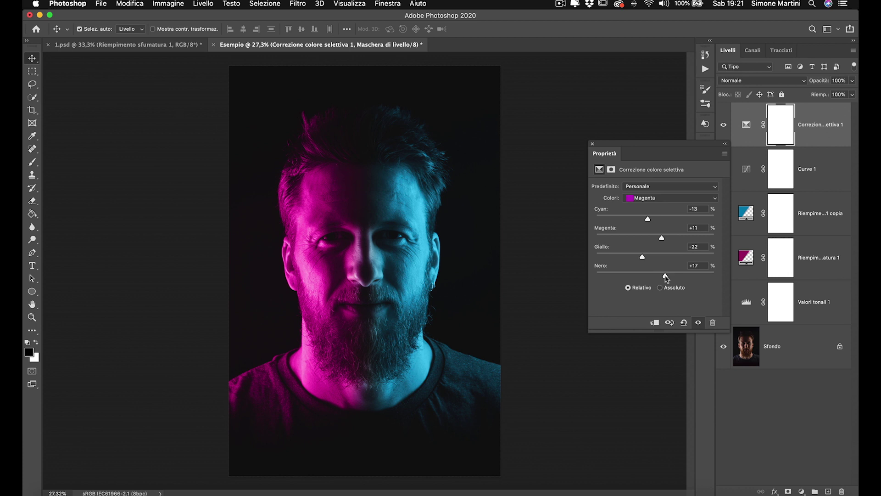
pyautogui.click(723, 125)
pyautogui.click(592, 143)
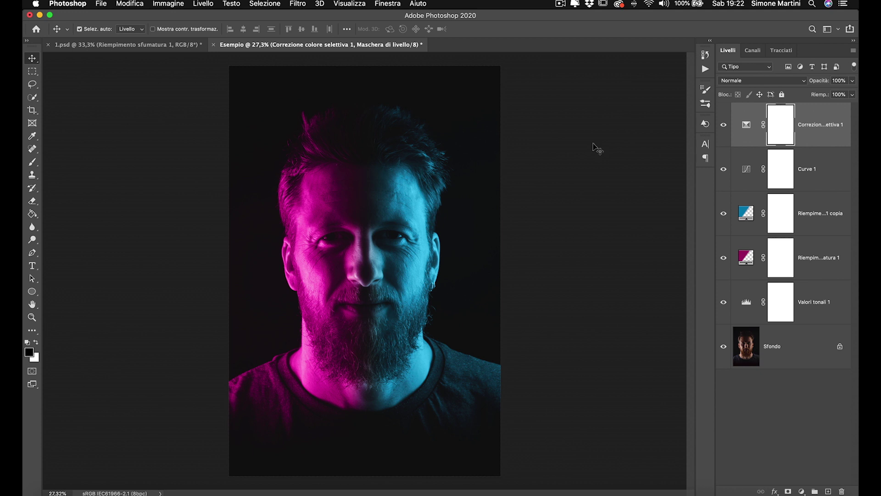
# Stamp all visible layers into a new layer, Livello 1, and convert it to a smart object.
pyautogui.press('ctrl')
pyautogui.hotkey('ctrl', 'alt', 'shift', 'e')
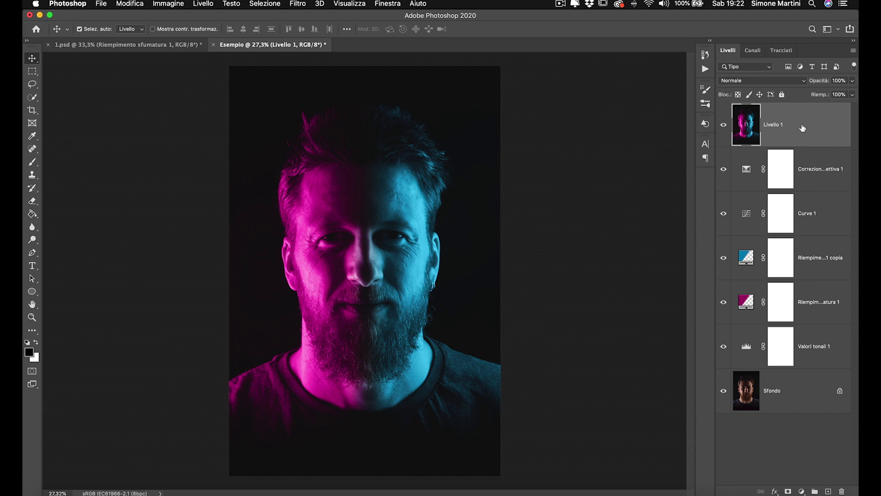
pyautogui.rightClick(802, 128)
pyautogui.click(736, 196)
pyautogui.click(297, 3)
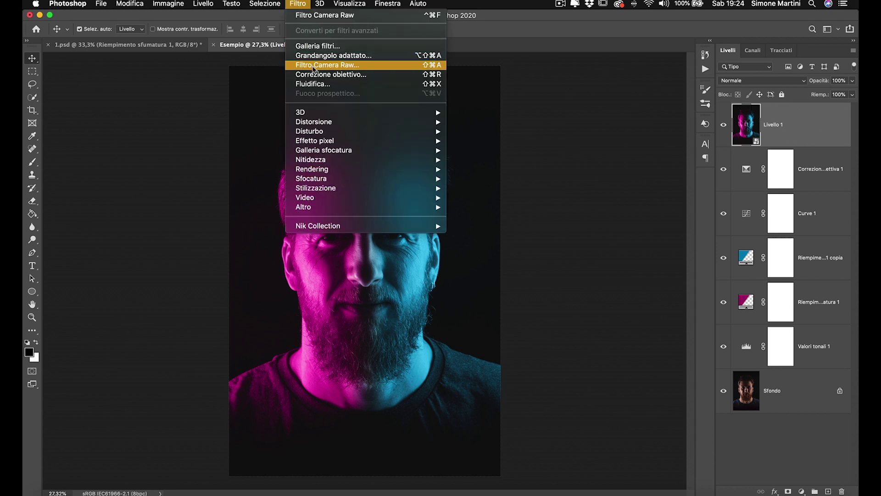
# Apply Camera Raw to Livello 1: Texture +13, Contrast +6, Shadows +3, Whites -8, Vibrance lowered.
pyautogui.click(313, 68)
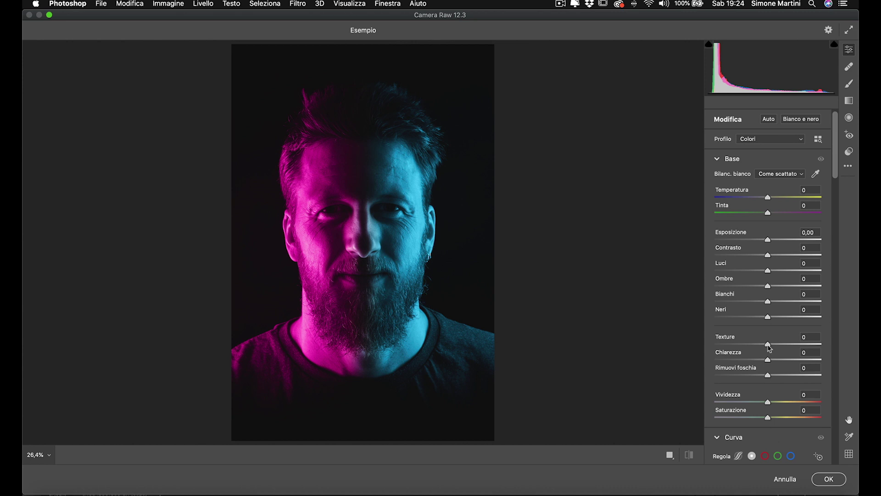
pyautogui.moveTo(767, 344); pyautogui.dragTo(775, 344)
pyautogui.moveTo(767, 255); pyautogui.dragTo(771, 256)
pyautogui.moveTo(768, 302); pyautogui.dragTo(770, 286)
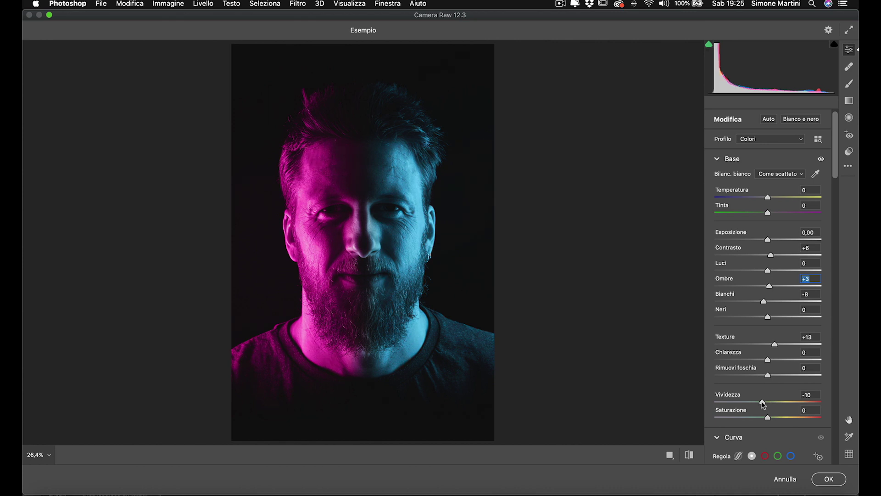
pyautogui.moveTo(768, 403); pyautogui.dragTo(765, 405)
pyautogui.click(829, 478)
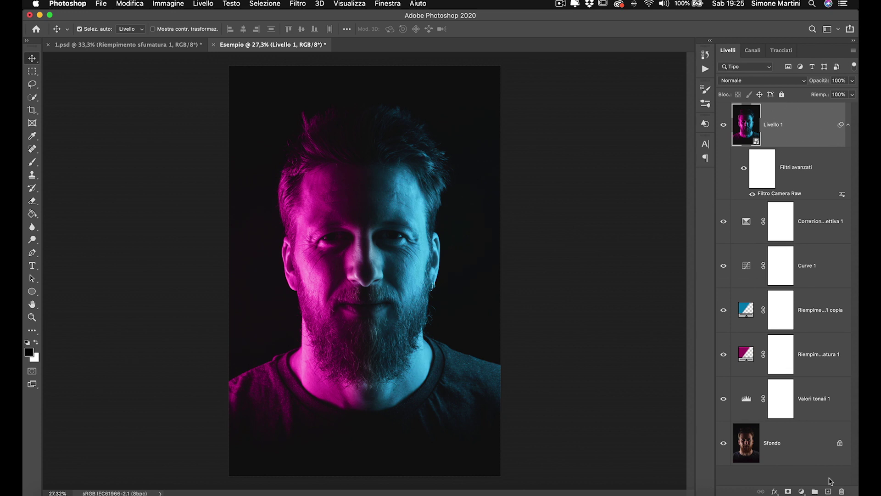
pyautogui.keyDown('alt'); pyautogui.click(723, 444); pyautogui.keyUp('alt')
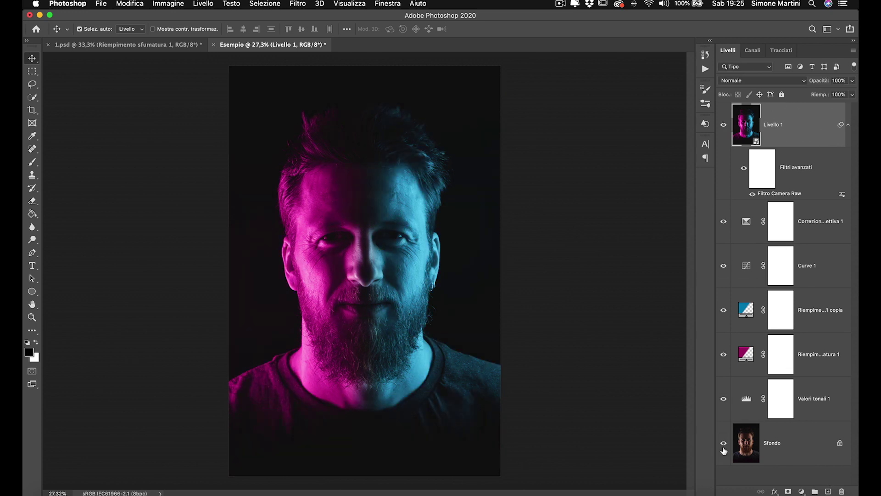